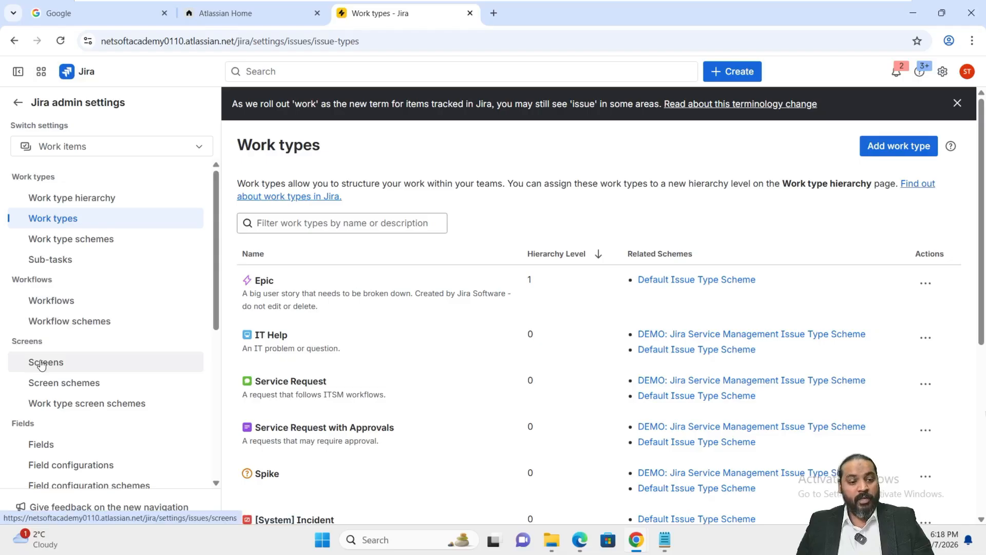
# Copy the Default Screen under the name "Spike Screen".
pyautogui.click(42, 365)
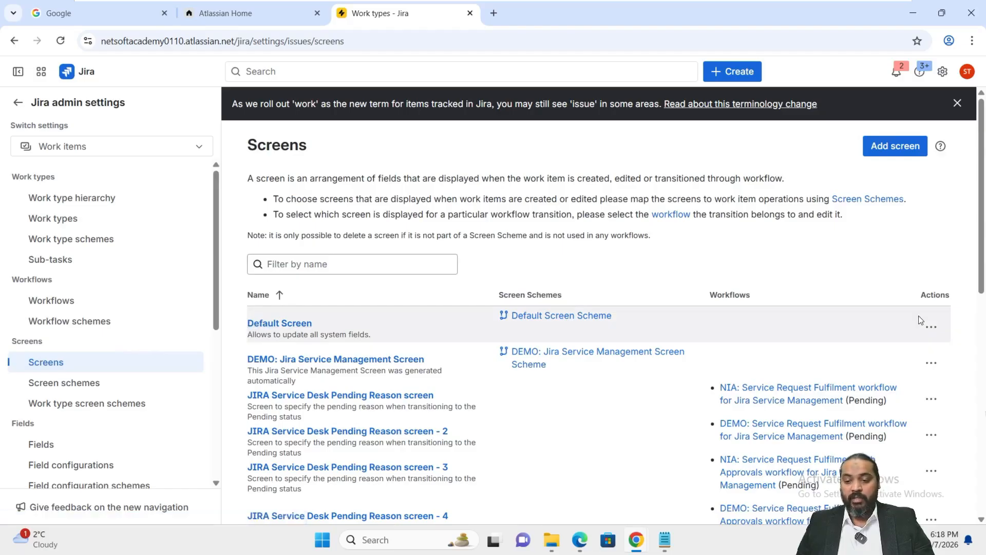
pyautogui.click(932, 328)
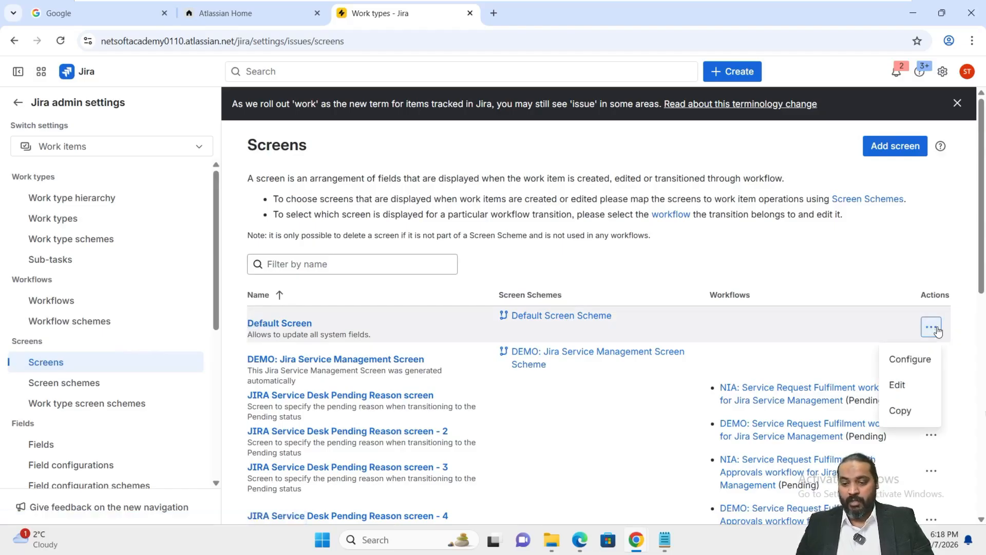
pyautogui.click(908, 411)
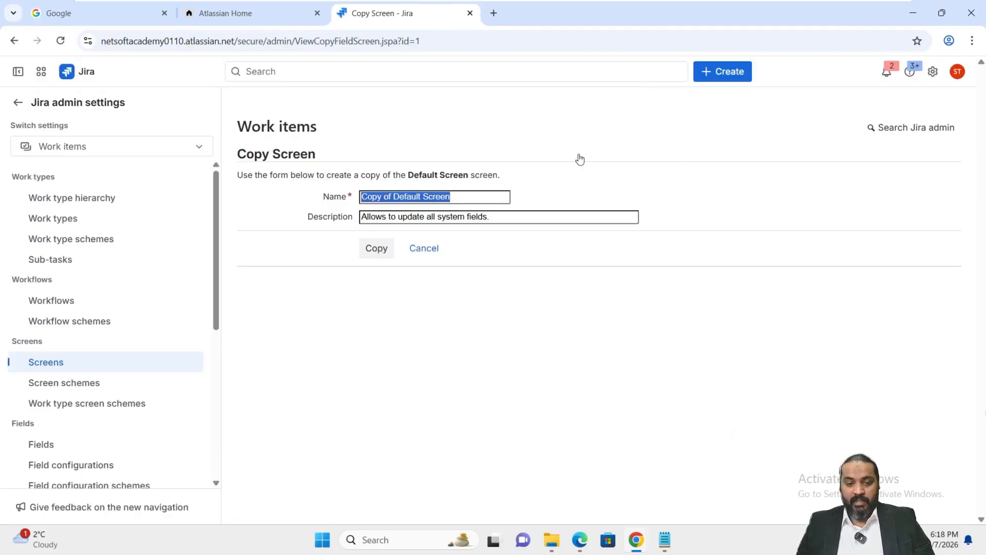
pyautogui.click(473, 196)
pyautogui.moveTo(473, 197); pyautogui.dragTo(331, 195)
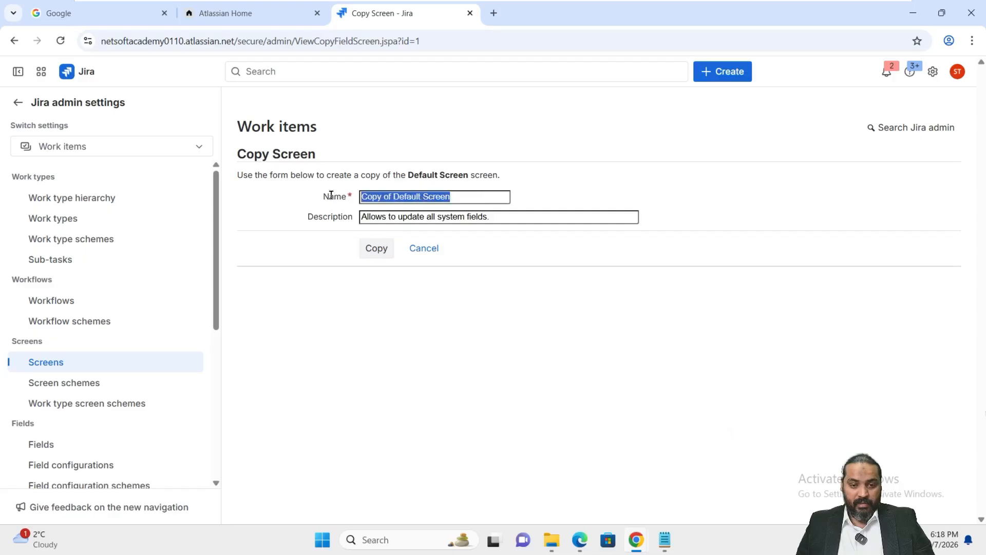
pyautogui.write('Spike Screen')
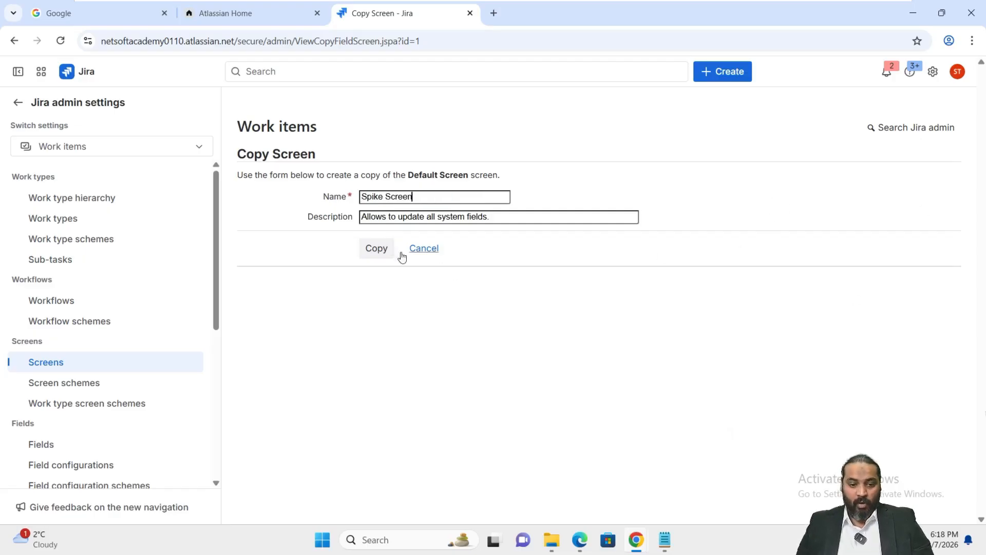
pyautogui.click(374, 249)
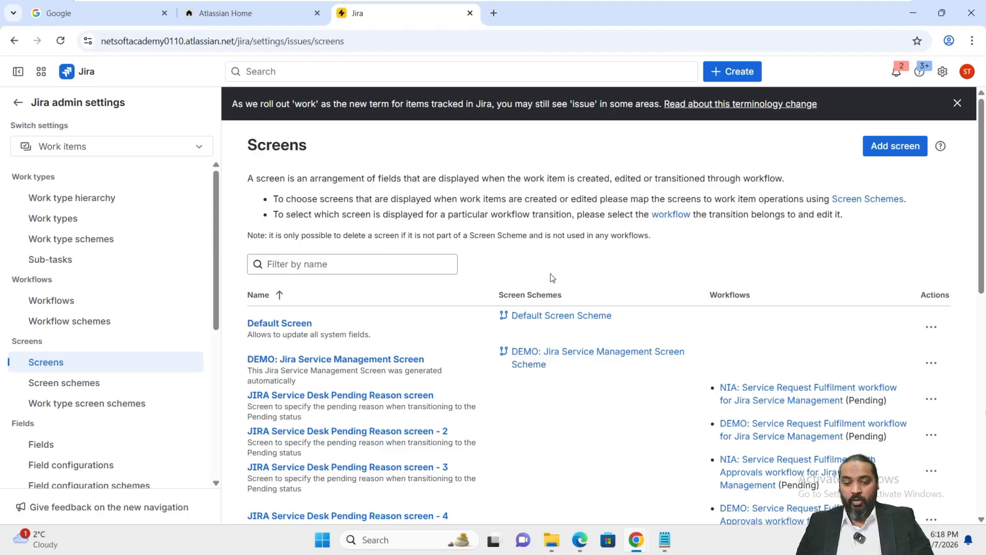
# Find Spike Screen on the second page of the screens list and copy it as "Spike Create Screen".
pyautogui.scroll(-3, 550, 279)
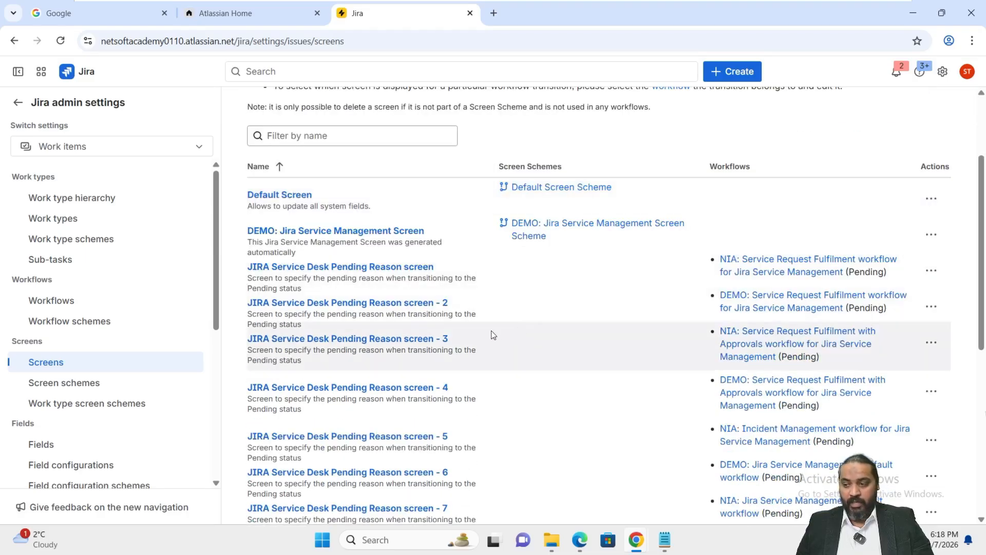
pyautogui.scroll(-7, 496, 336)
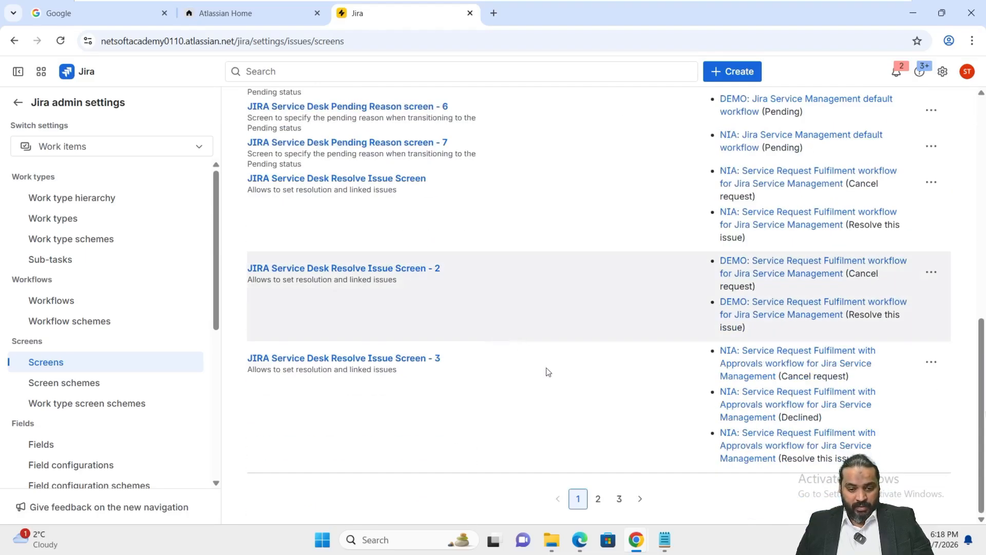
pyautogui.click(598, 499)
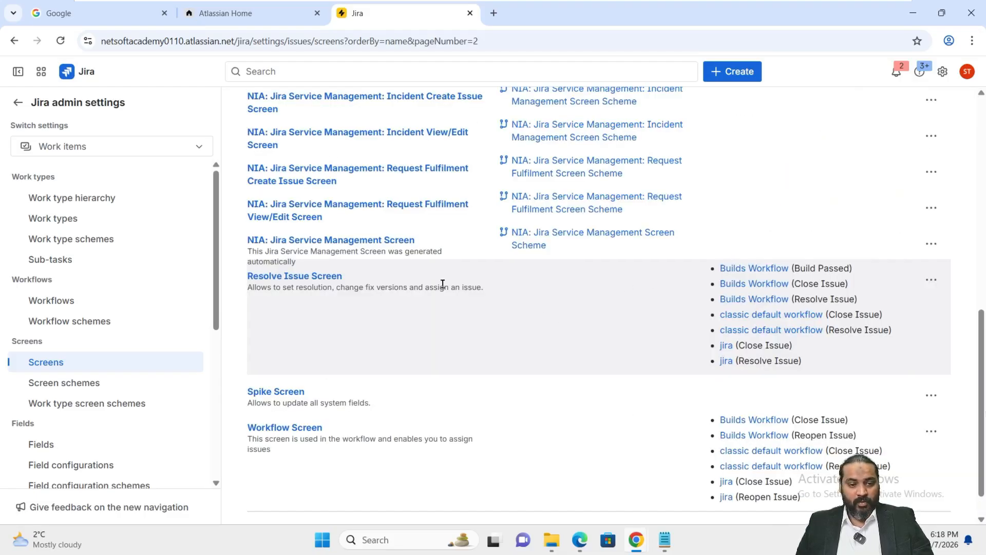
pyautogui.scroll(5, 440, 280)
pyautogui.scroll(6, 440, 286)
pyautogui.scroll(-6, 444, 289)
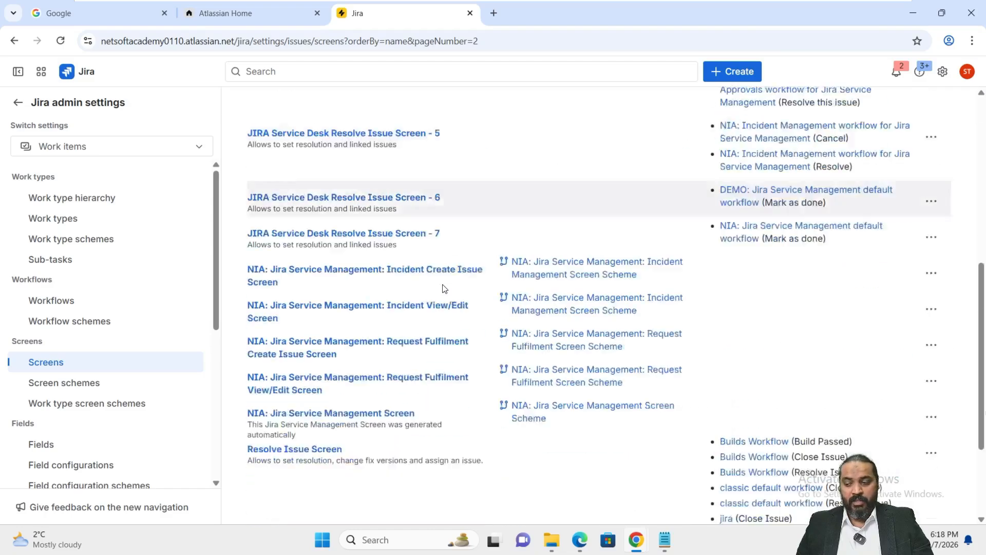
pyautogui.scroll(-4, 445, 288)
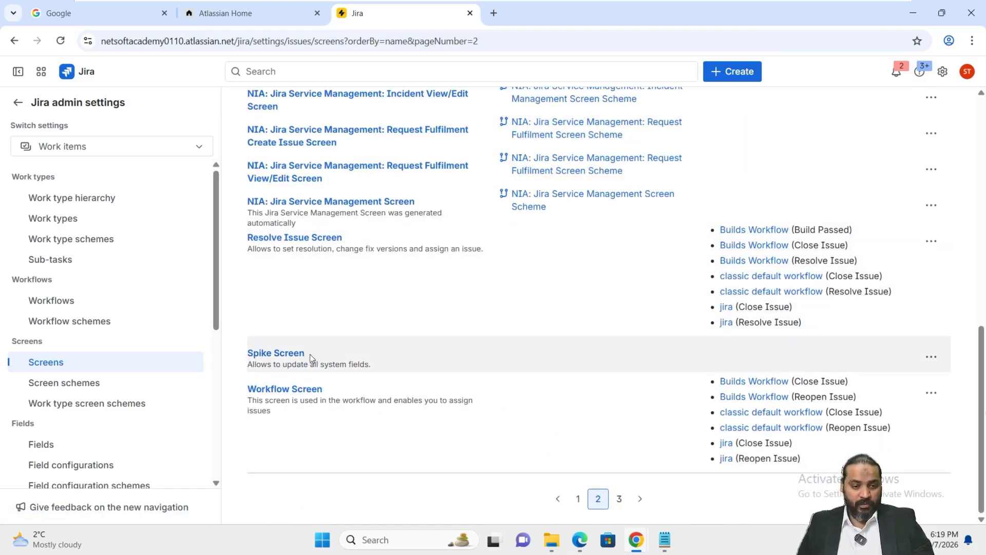
pyautogui.click(931, 360)
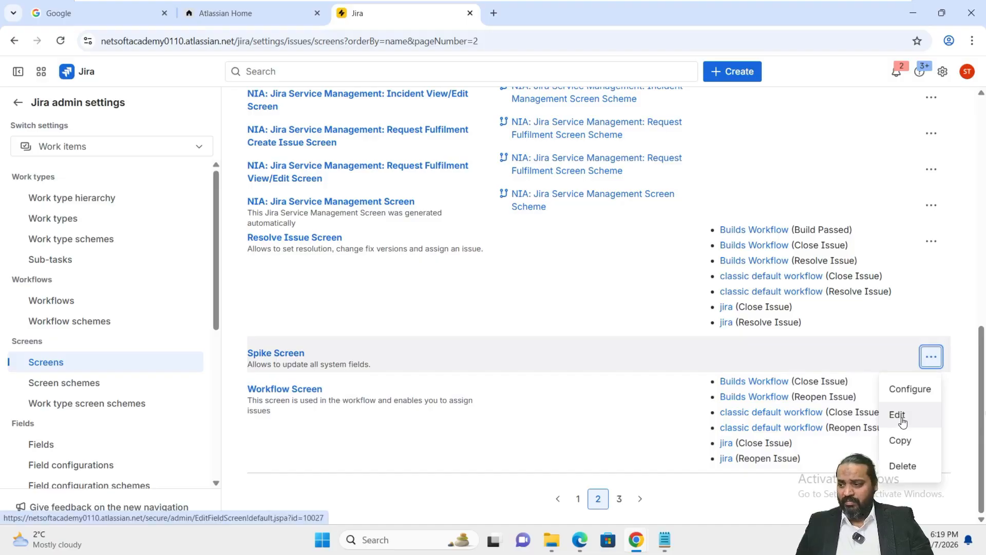
pyautogui.click(904, 455)
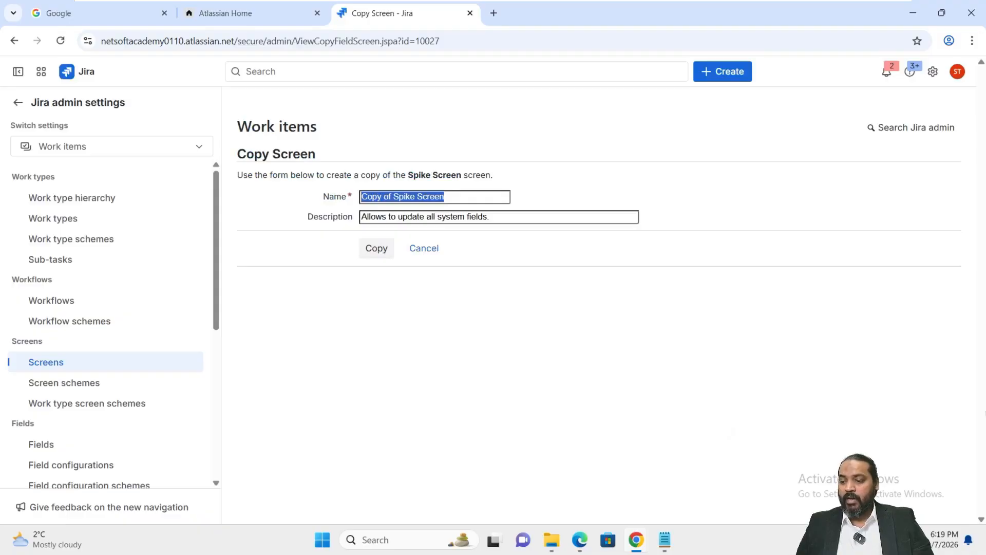
pyautogui.click(459, 198)
pyautogui.moveTo(458, 198); pyautogui.dragTo(323, 200)
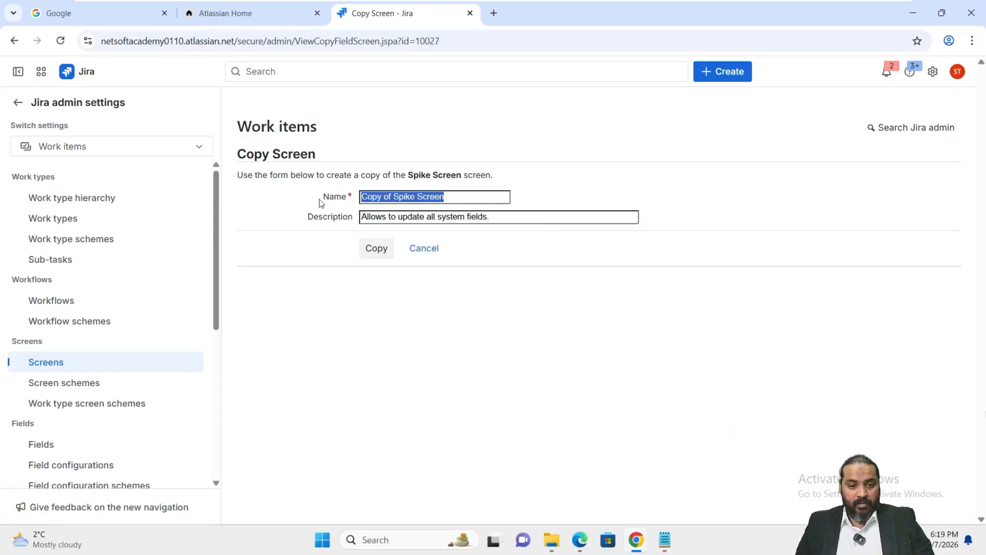
pyautogui.write('Spike Create Screen')
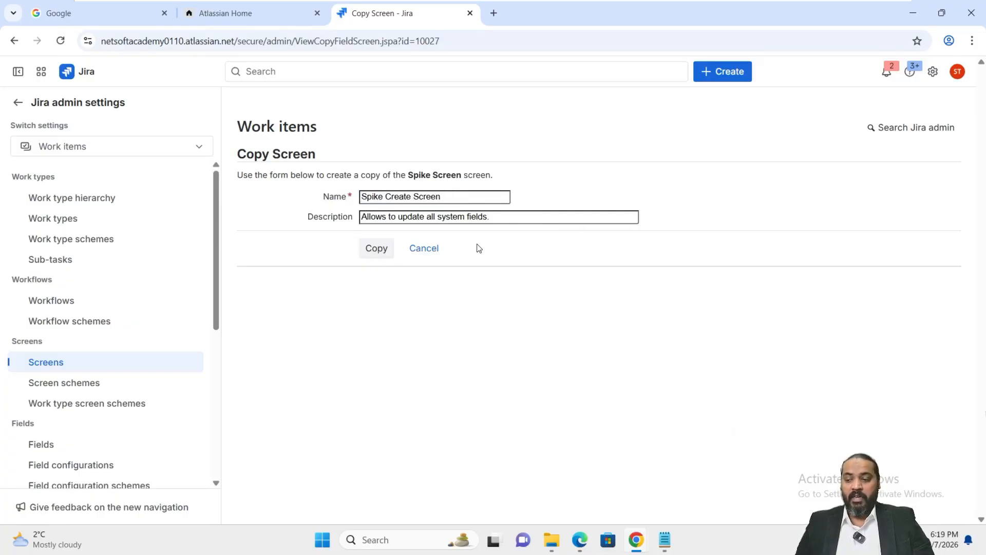
pyautogui.click(382, 250)
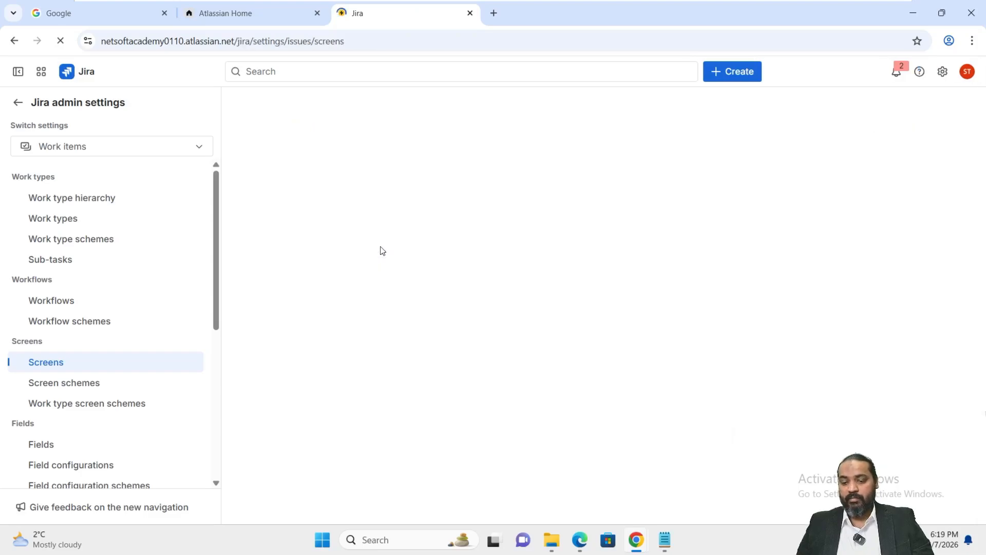
# Open the configuration of Spike Create Screen and review the fields it contains.
pyautogui.scroll(-6, 604, 280)
pyautogui.scroll(-3, 608, 289)
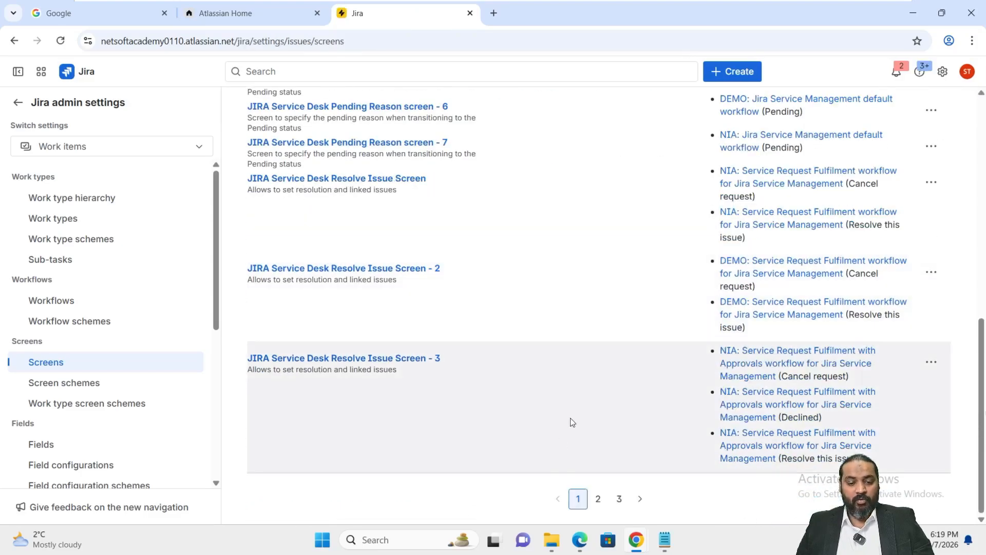
pyautogui.click(597, 499)
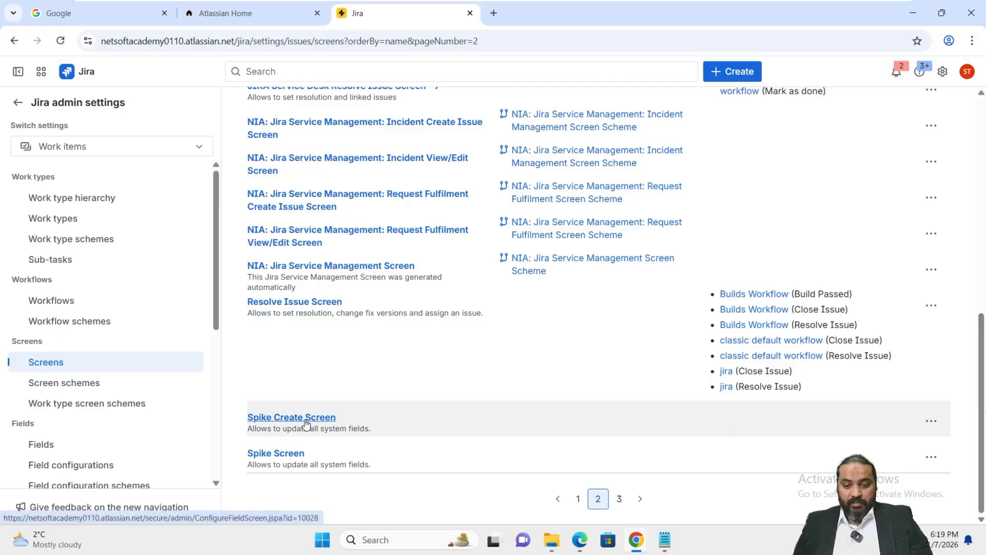
pyautogui.click(305, 421)
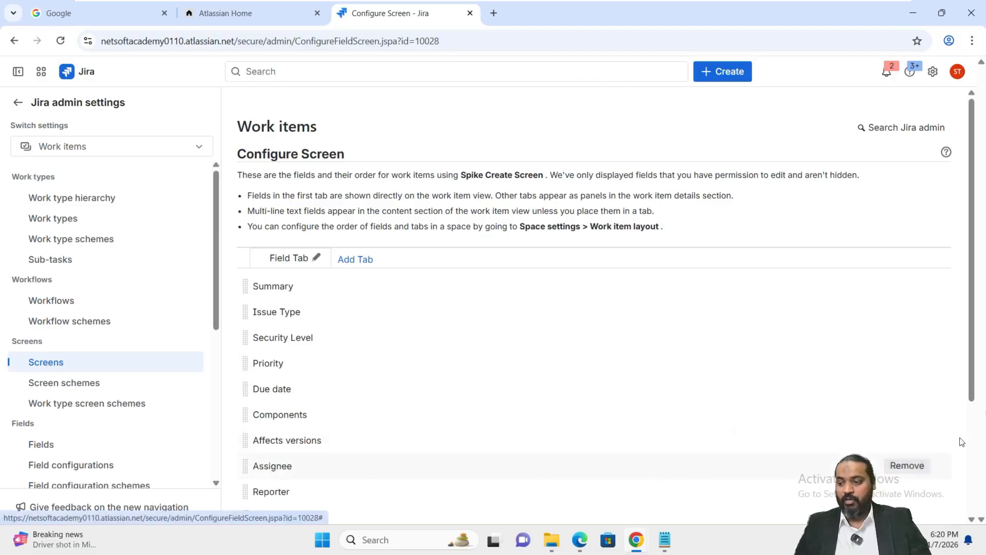
pyautogui.scroll(-3, 960, 441)
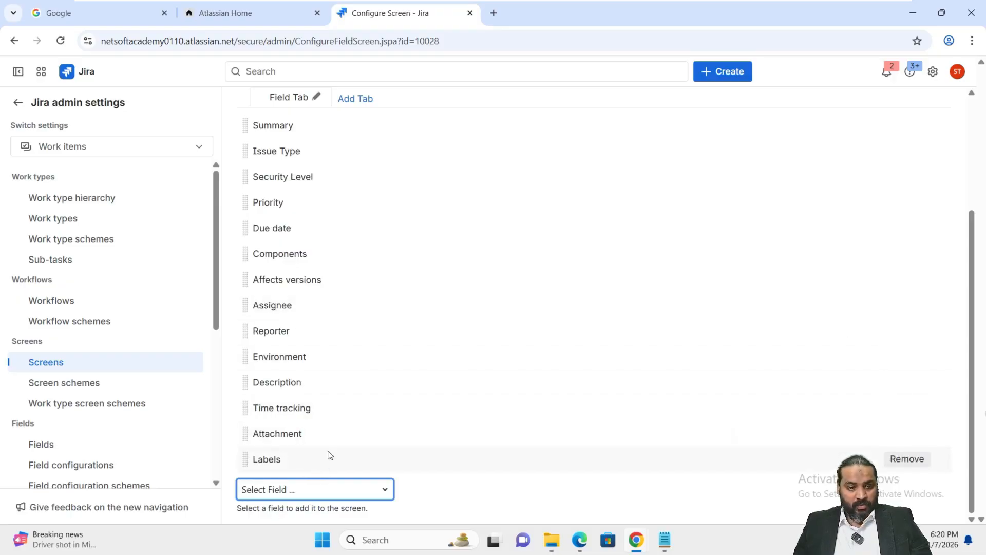
pyautogui.scroll(3, 348, 441)
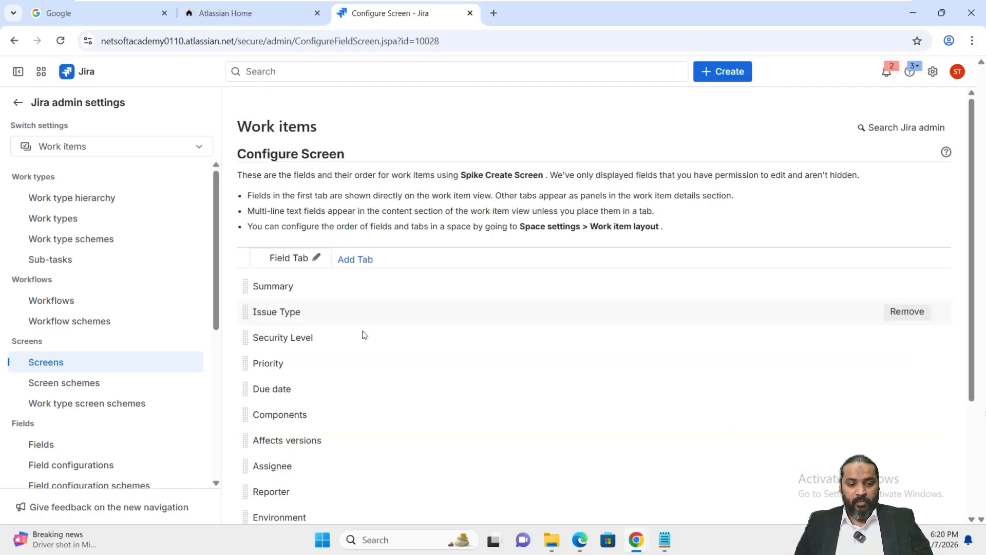
pyautogui.scroll(-3, 347, 348)
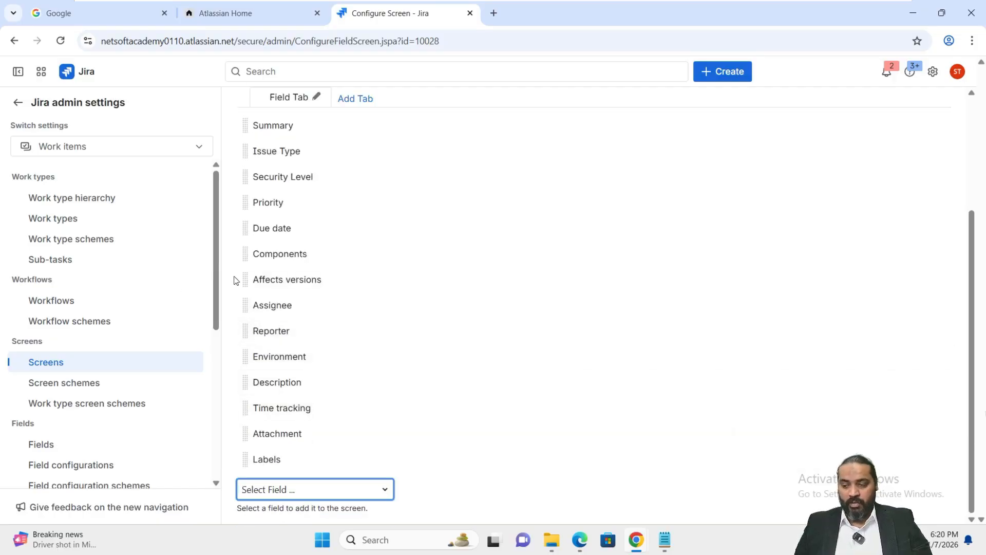
pyautogui.scroll(3, 343, 315)
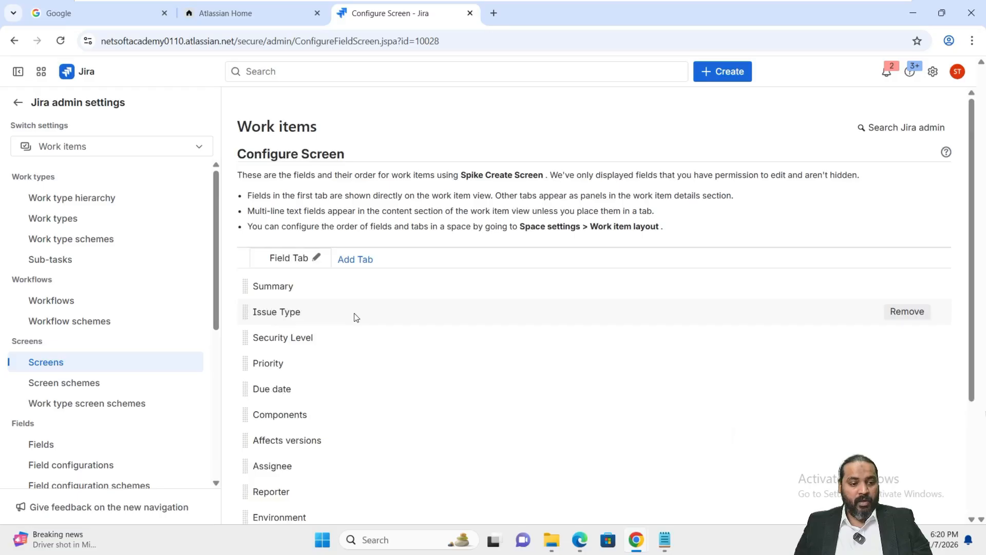
# Add a screen scheme named "Spike Screen Schemes" with Spike Screen as its default screen.
pyautogui.click(47, 389)
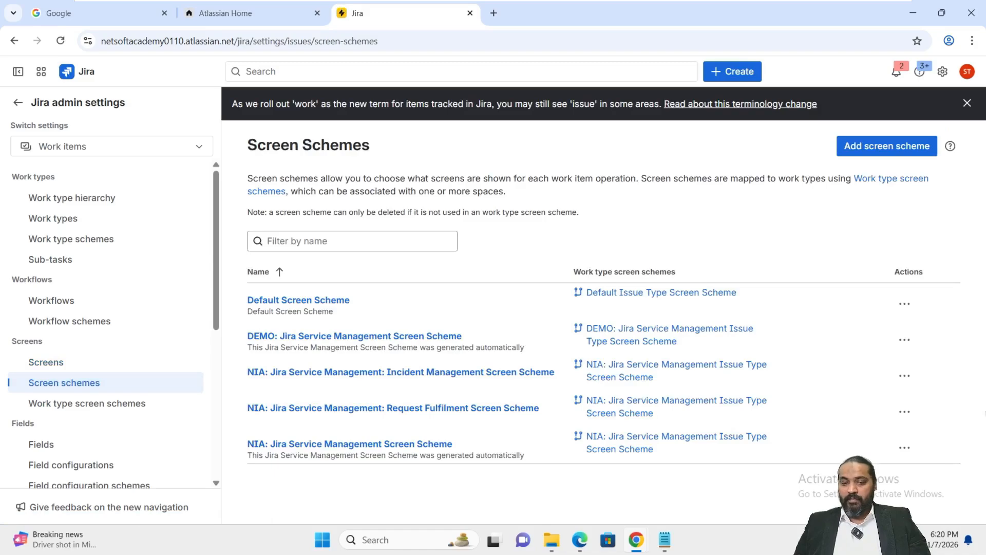
pyautogui.click(878, 149)
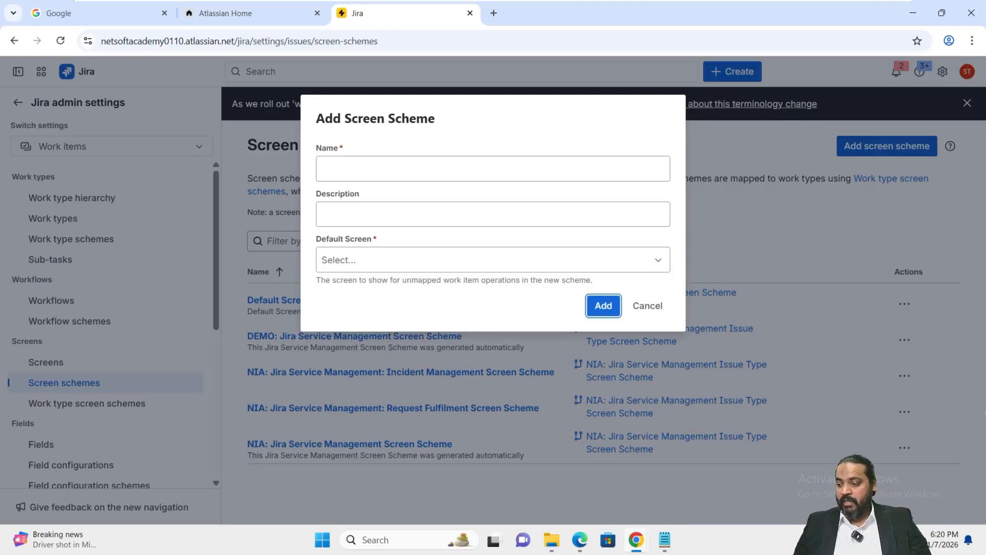
pyautogui.click(468, 165)
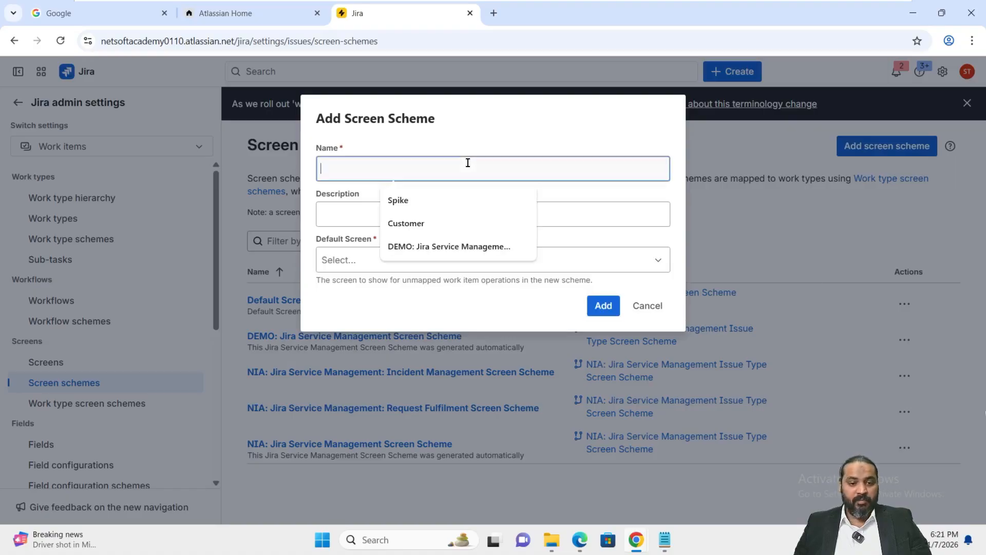
pyautogui.write('Spike Screen Schemes')
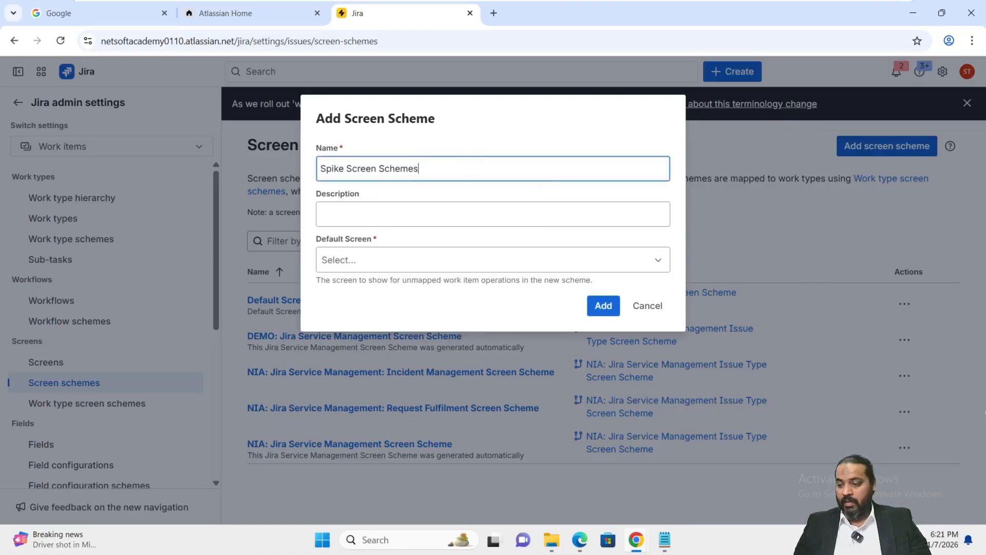
pyautogui.click(402, 271)
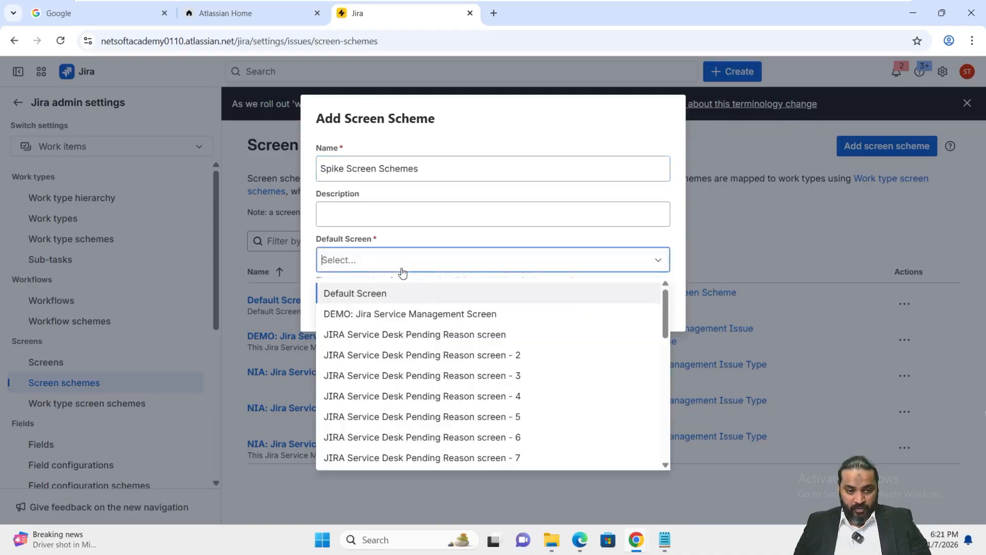
pyautogui.write('spik')
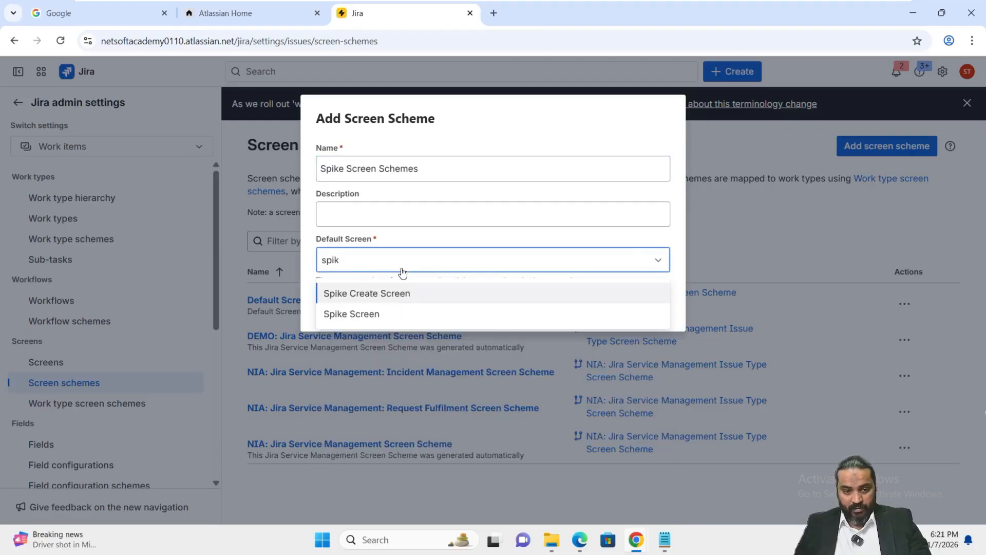
pyautogui.click(394, 314)
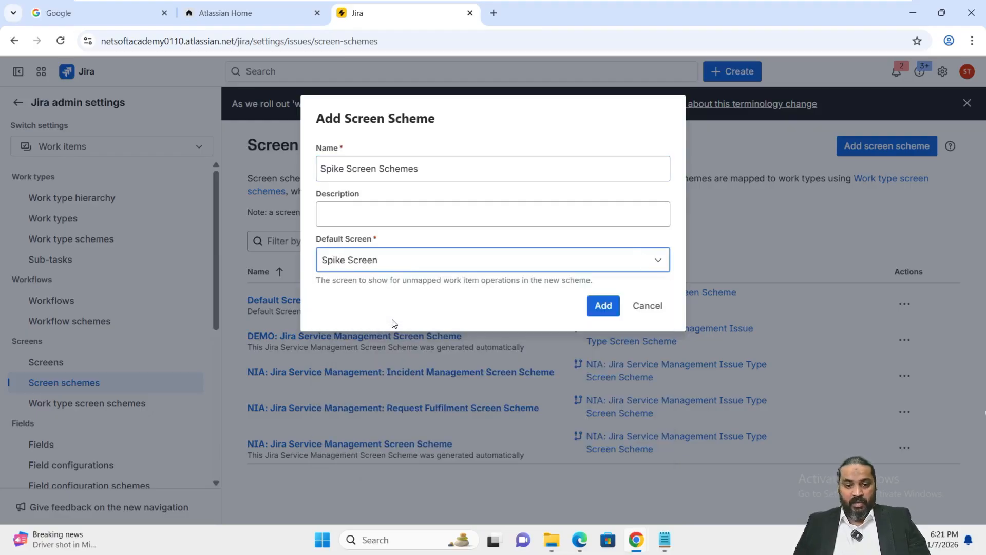
pyautogui.click(602, 308)
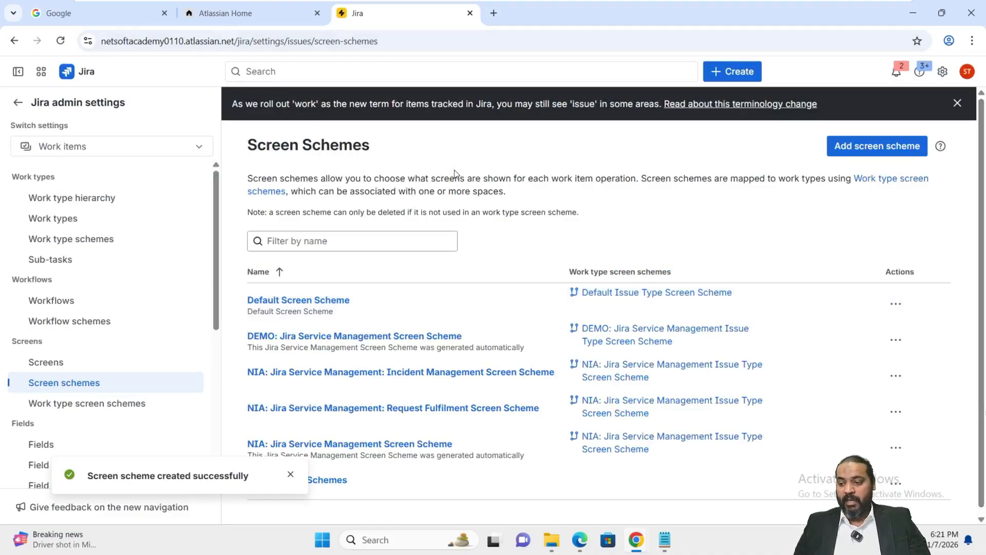
# Configure Spike Screen Schemes by associating the Create issue operation with Spike Create Screen.
pyautogui.scroll(-1, 570, 294)
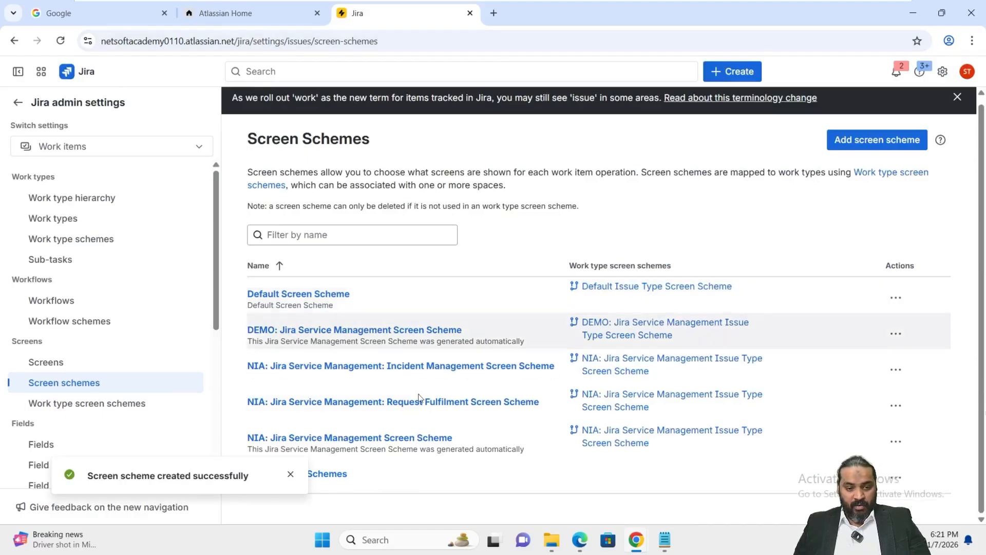
pyautogui.click(291, 474)
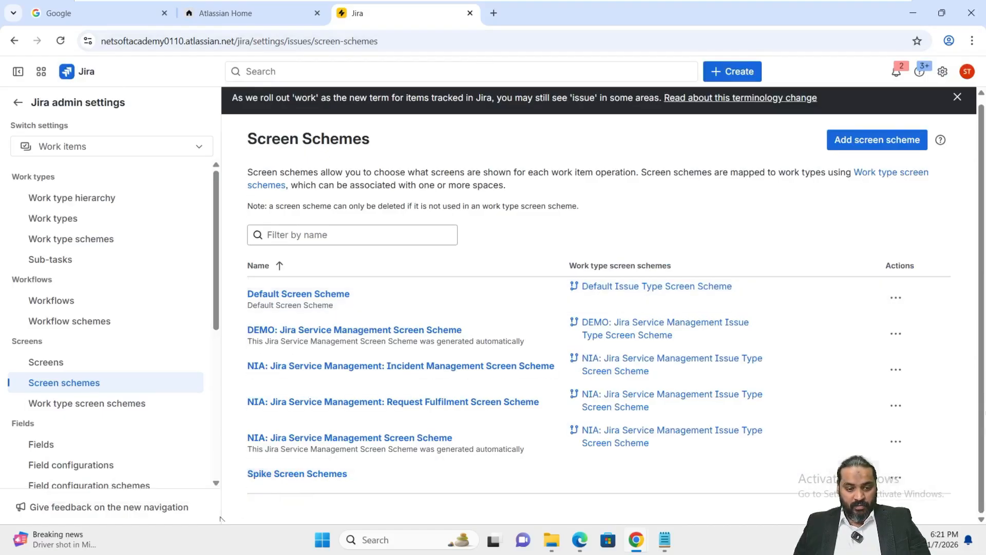
pyautogui.click(298, 476)
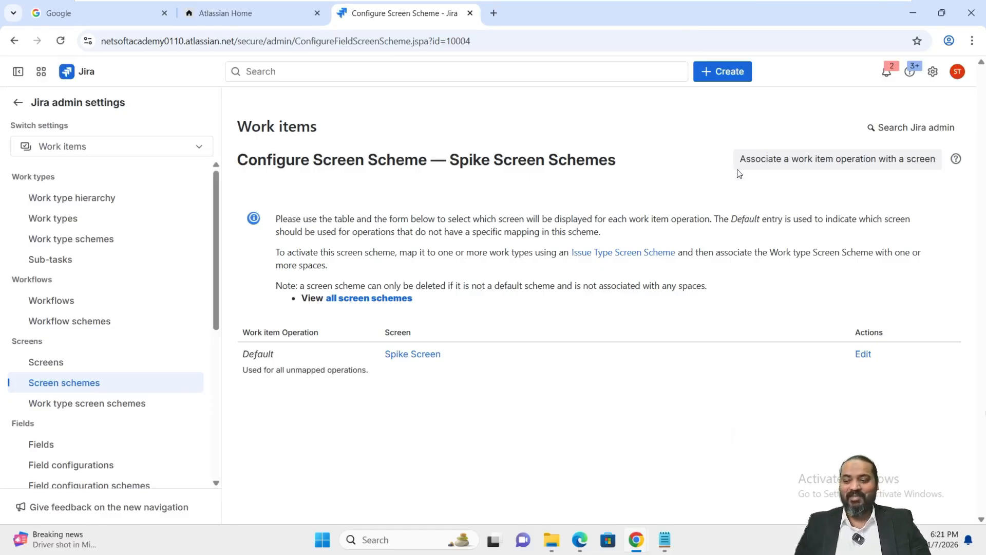
pyautogui.click(788, 162)
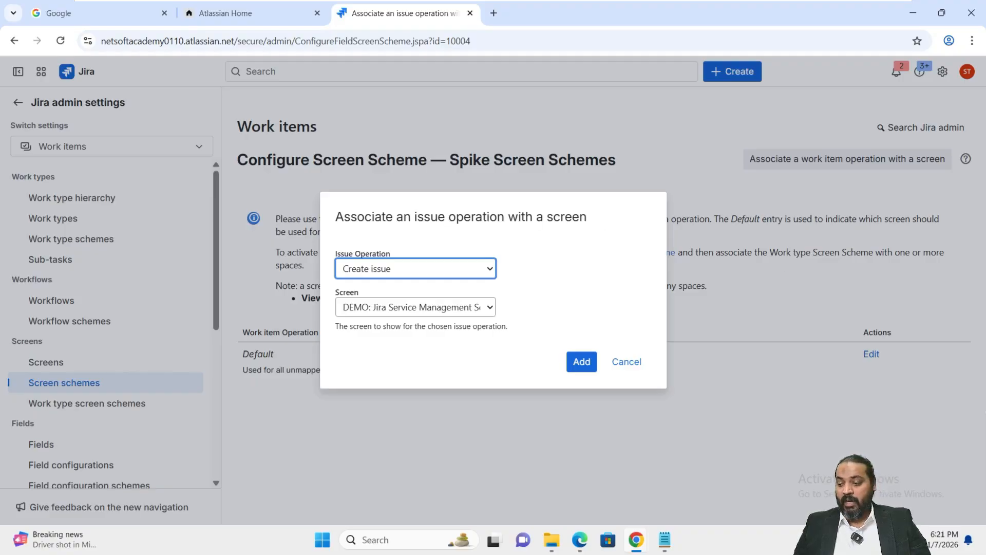
pyautogui.click(462, 310)
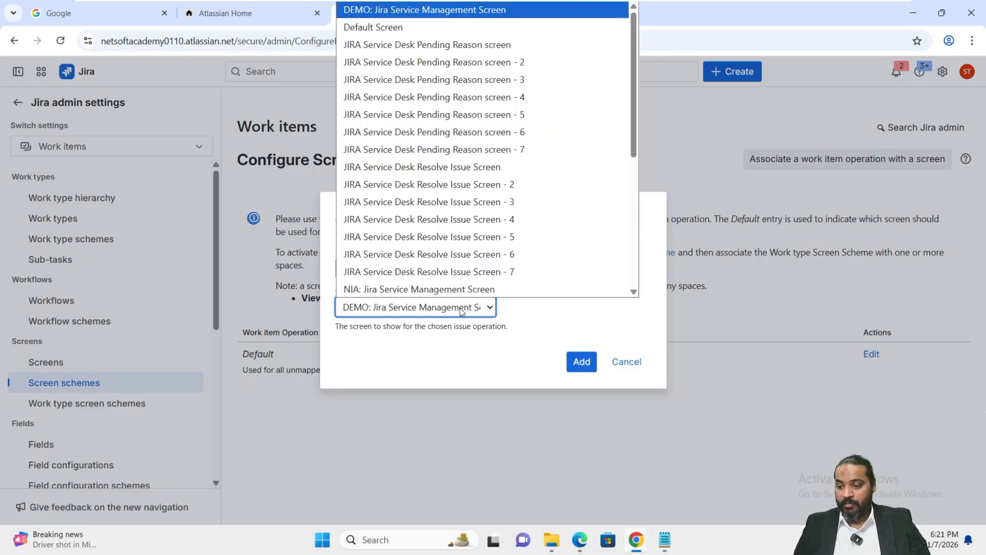
pyautogui.press('s')
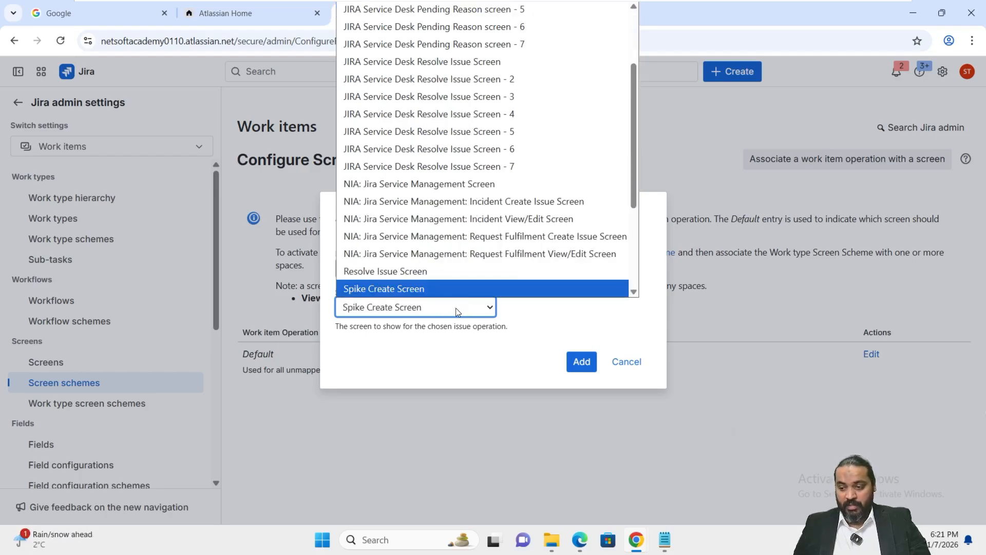
pyautogui.press('Return')
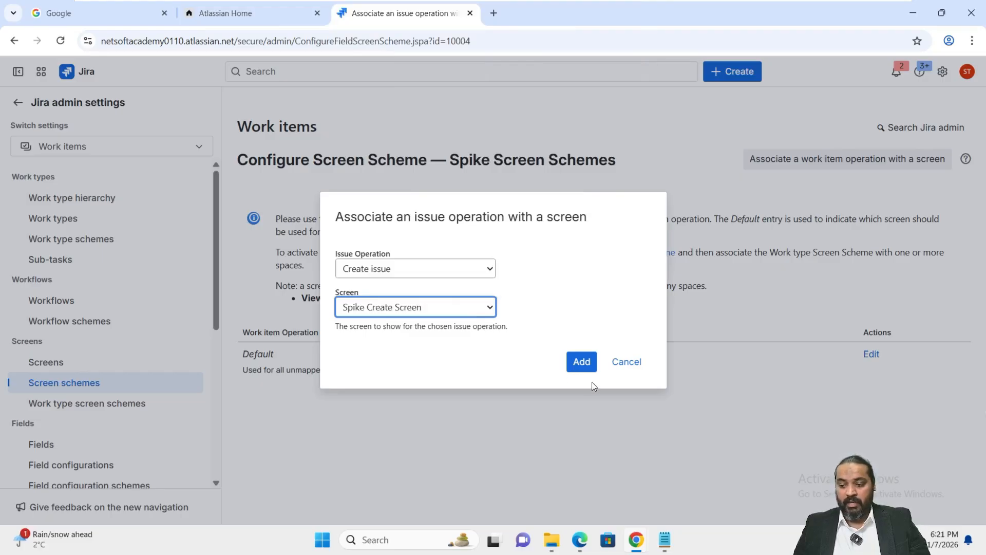
pyautogui.click(582, 362)
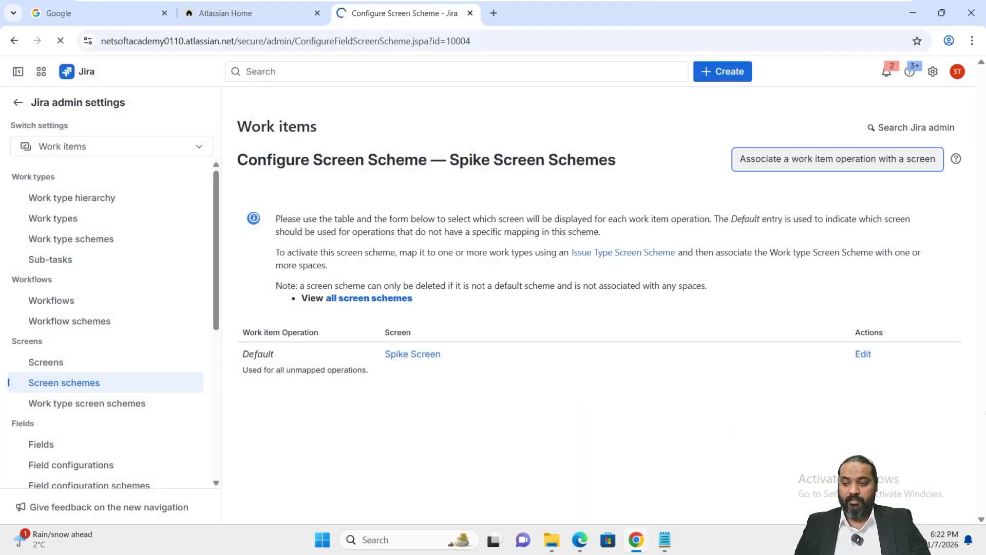